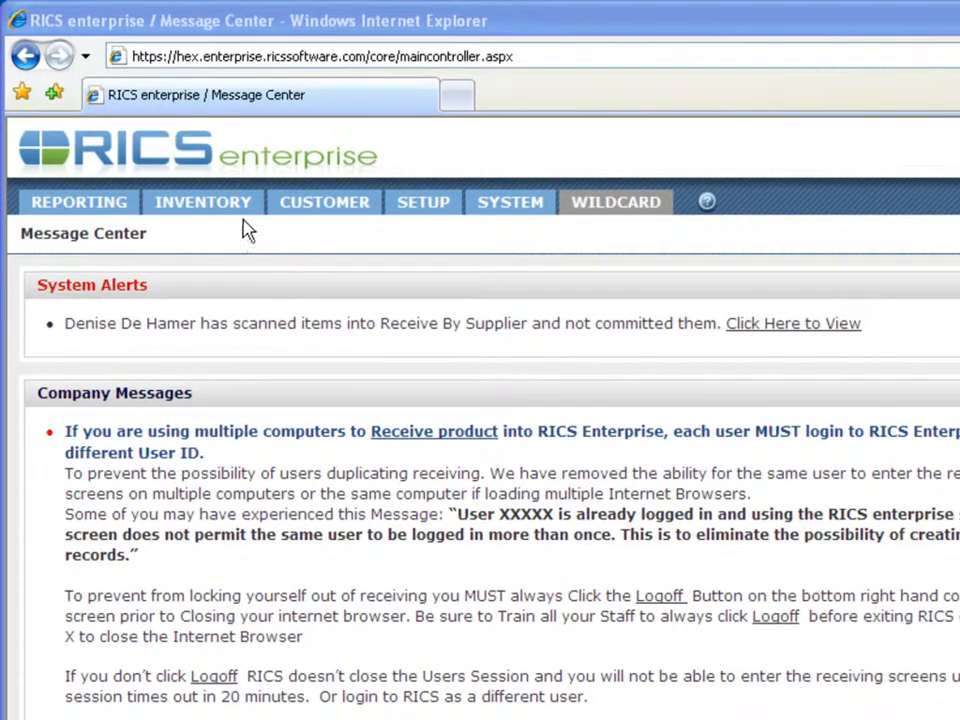
# - Open the Change Purchase Order screen from the inventory purchasing functions and keep the line items sorted by Class
pyautogui.click(232, 210)
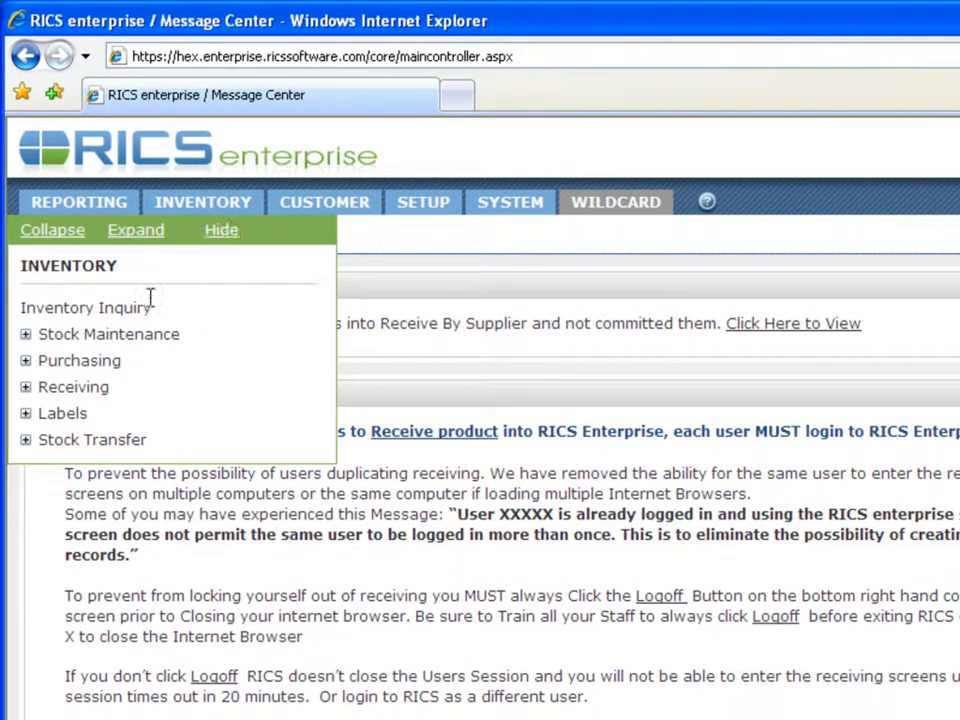
pyautogui.click(80, 361)
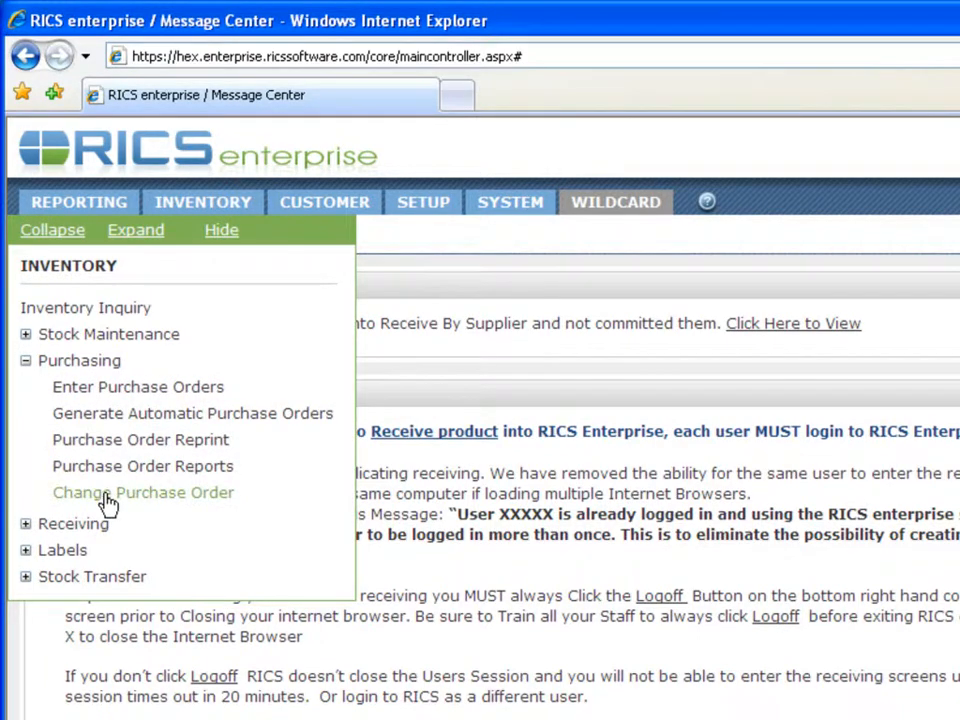
pyautogui.click(105, 494)
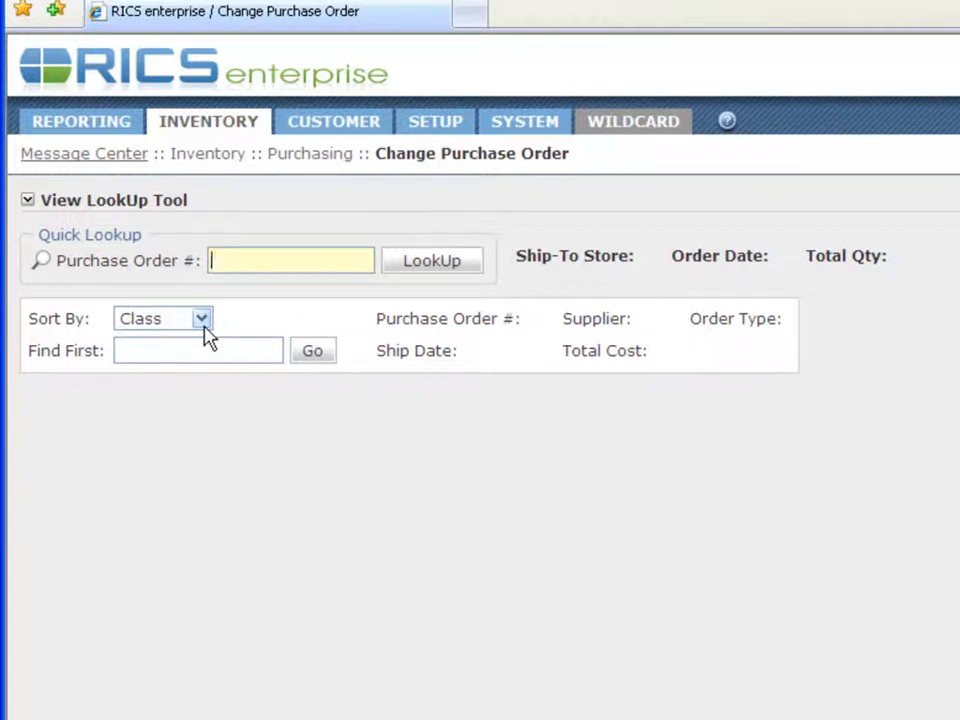
pyautogui.click(203, 320)
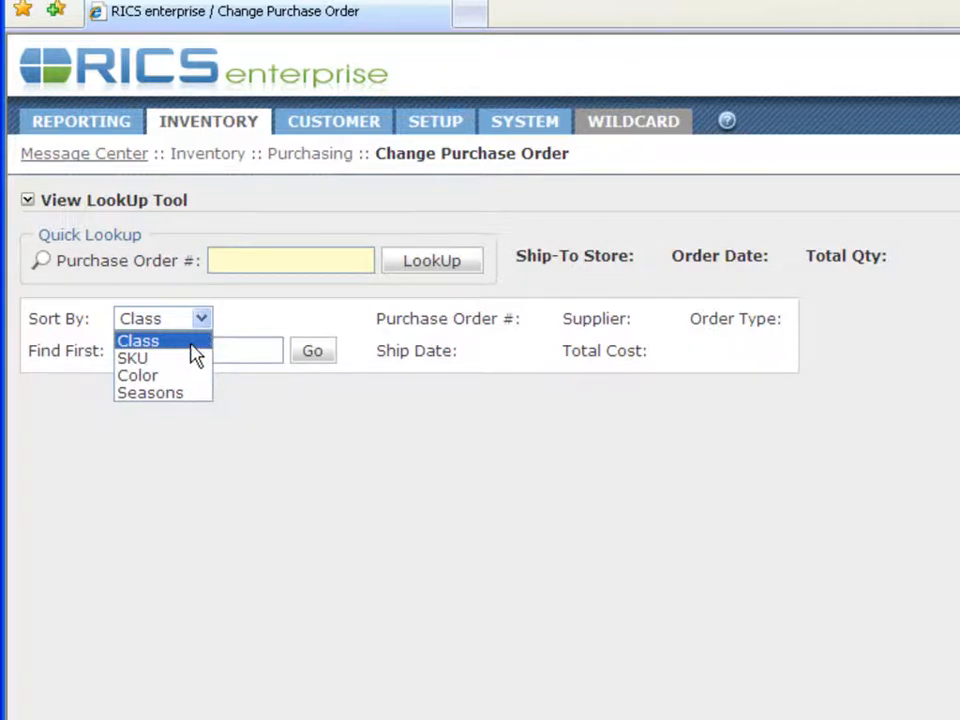
pyautogui.click(188, 336)
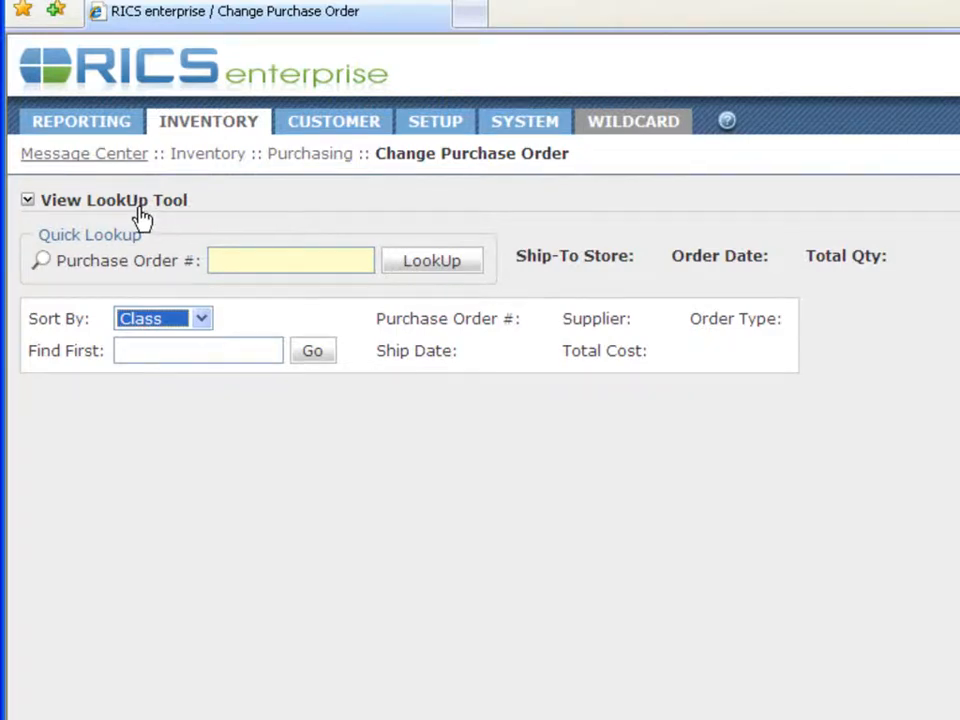
# - Look up the open purchase orders and open the exported RUBIES order dated 7/16/2009 for modification
pyautogui.click(141, 208)
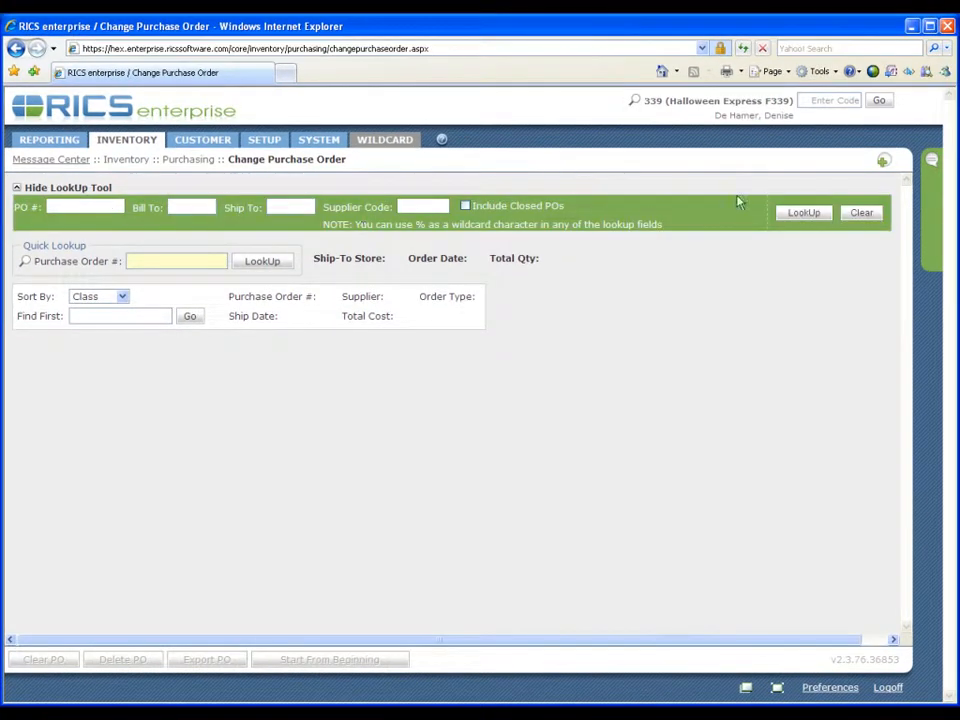
pyautogui.click(806, 215)
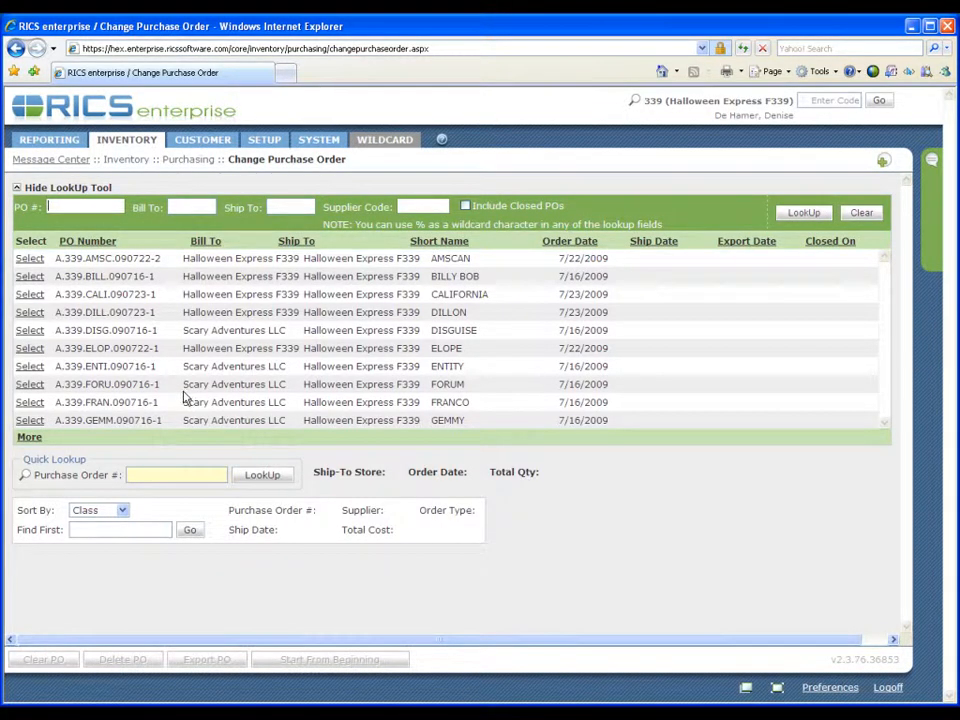
pyautogui.click(30, 440)
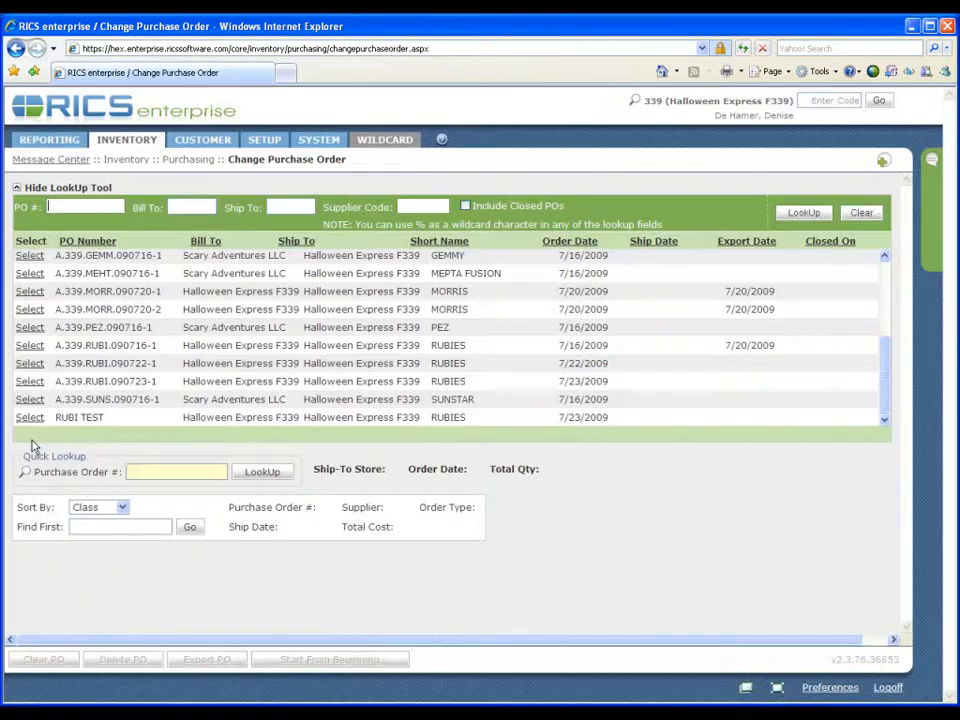
pyautogui.click(30, 346)
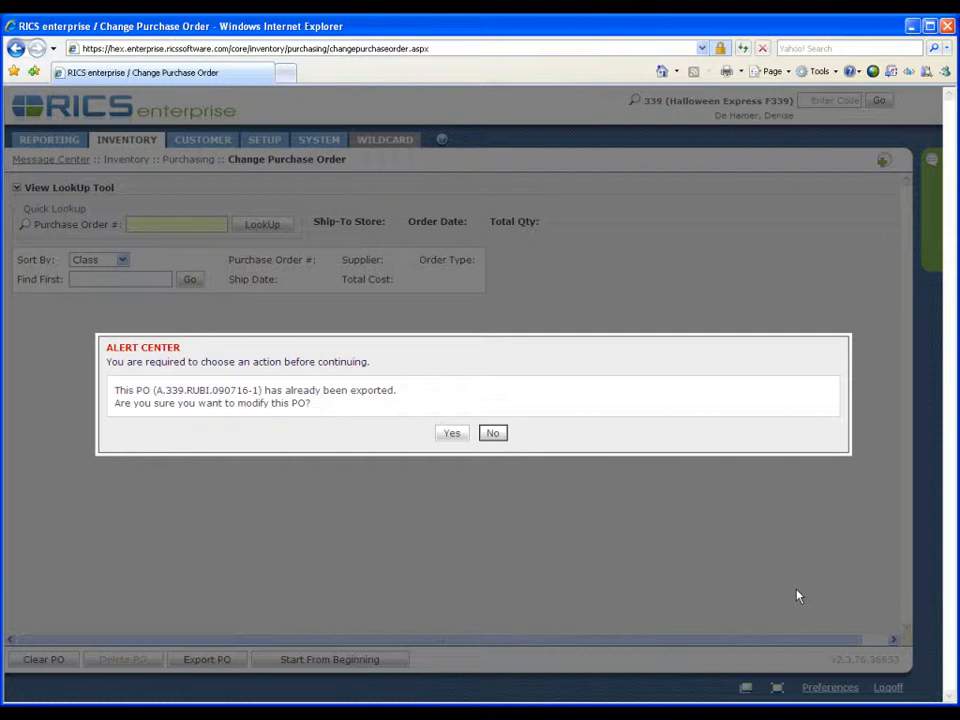
pyautogui.click(456, 440)
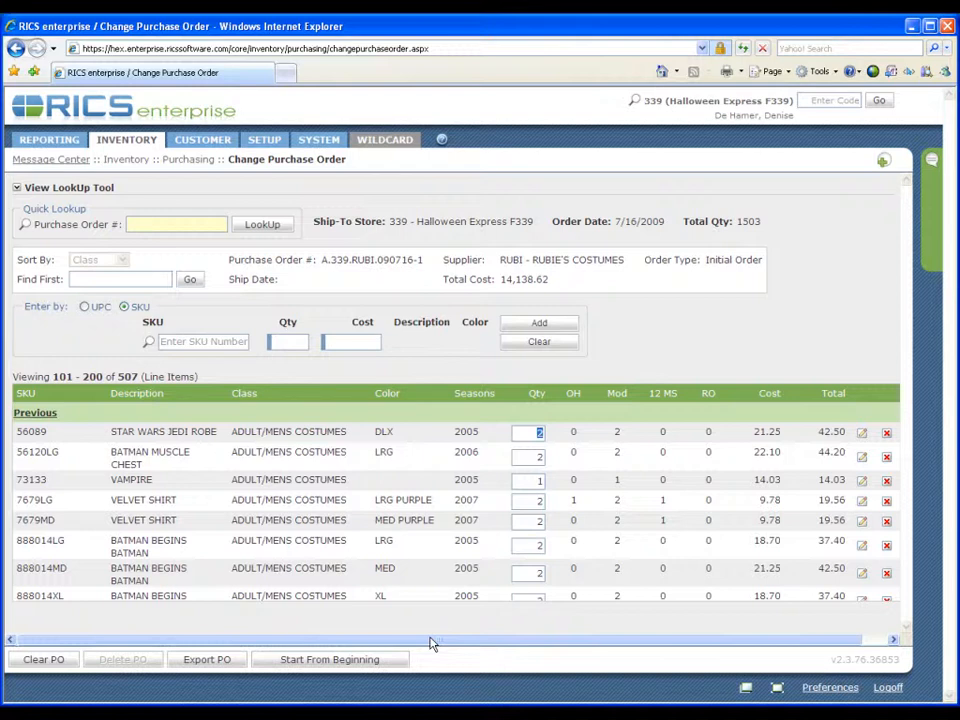
# - Return the order's line items to the beginning and clear the purchase order from the screen
pyautogui.click(386, 664)
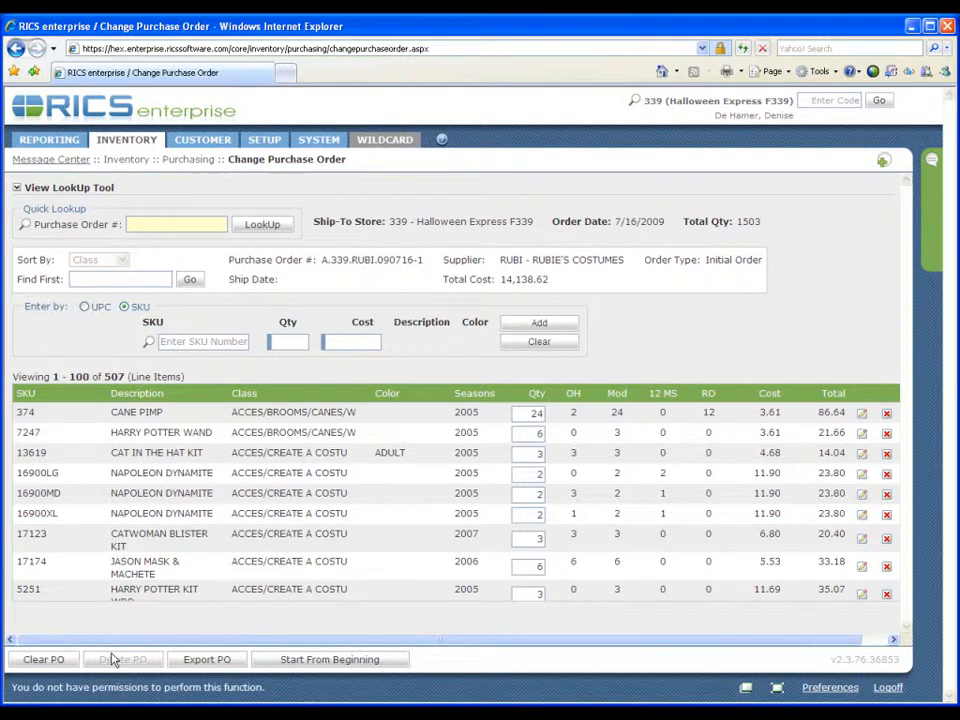
pyautogui.click(62, 664)
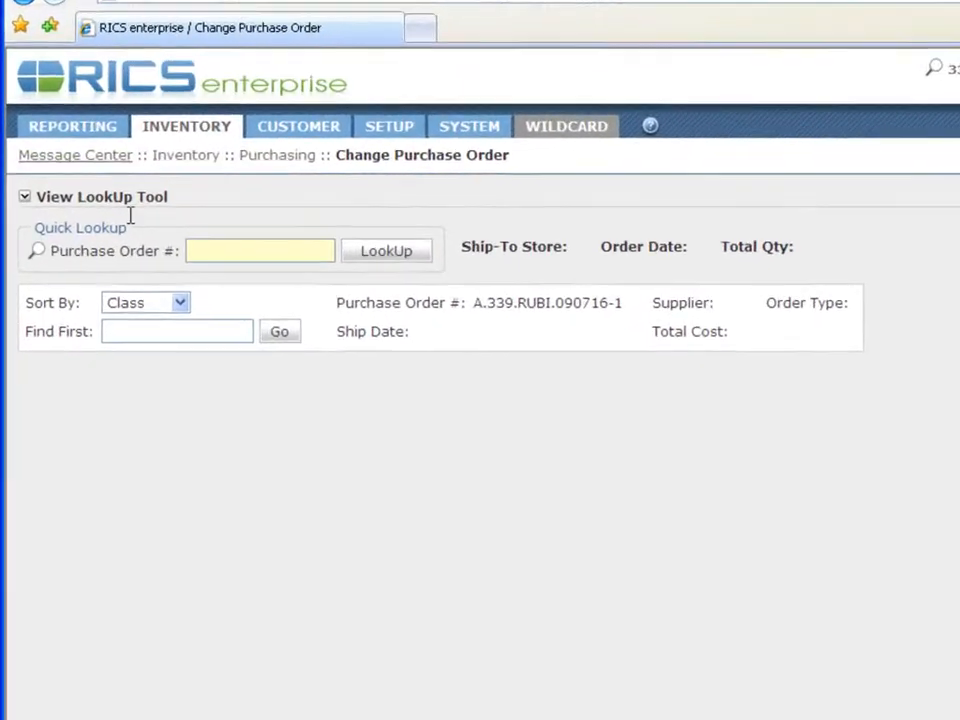
# - Keep the sort order as Class and reopen the exported RUBIES purchase order dated 7/16/2009, agreeing to modify it
pyautogui.click(181, 304)
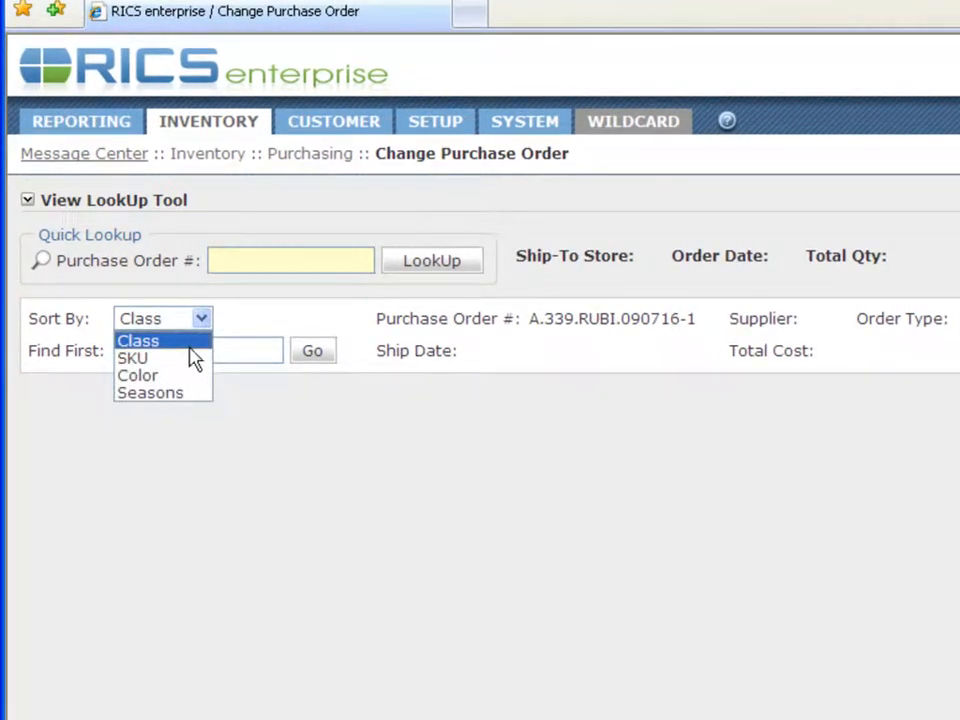
pyautogui.click(281, 328)
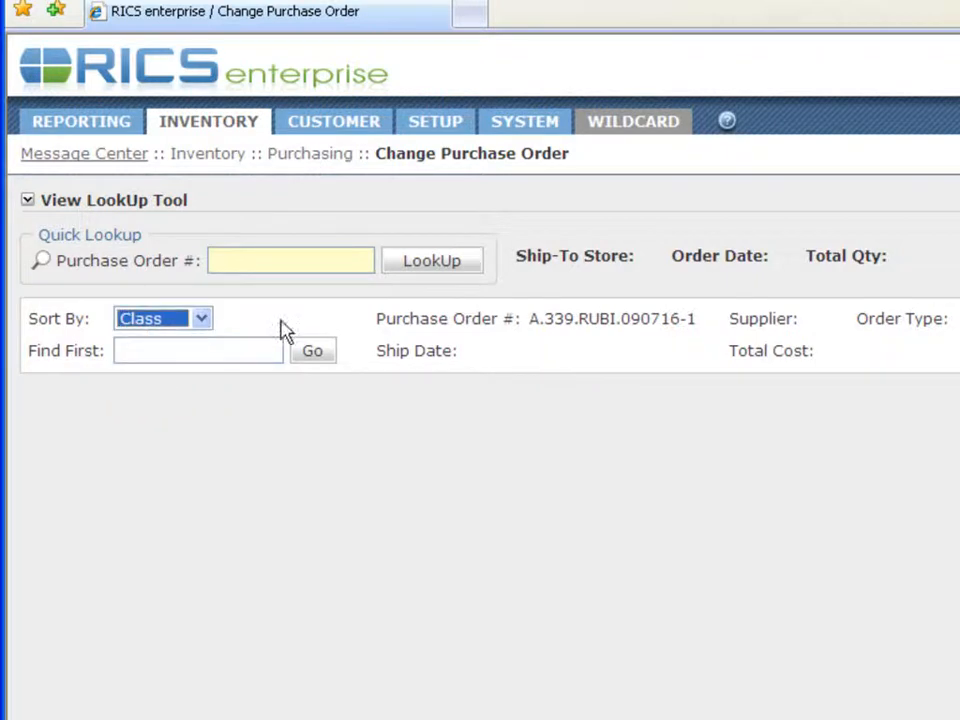
pyautogui.click(444, 273)
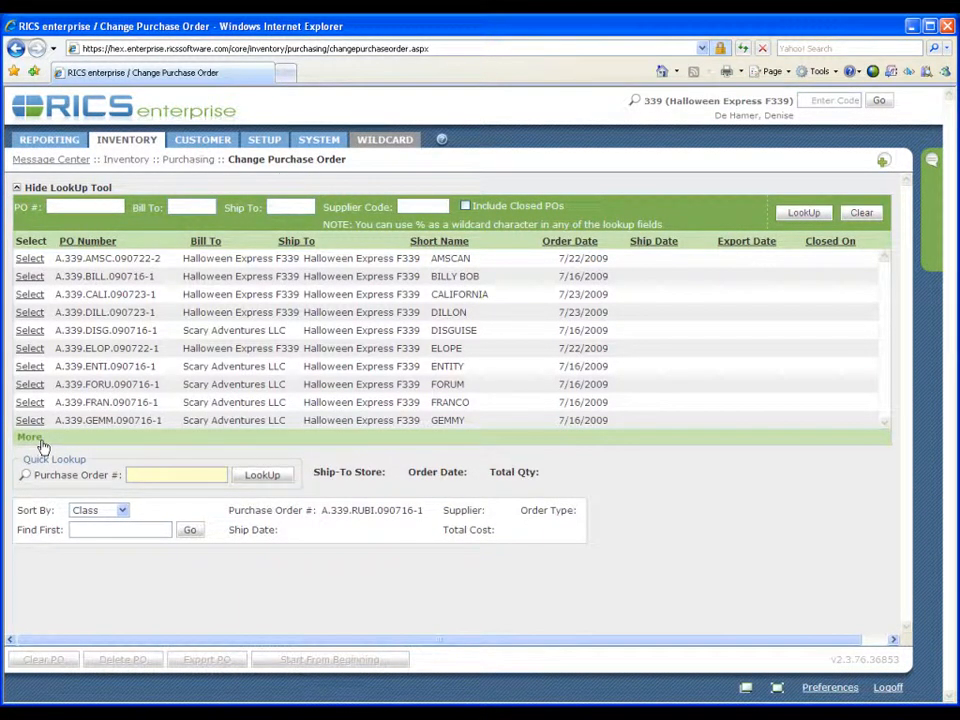
pyautogui.click(41, 440)
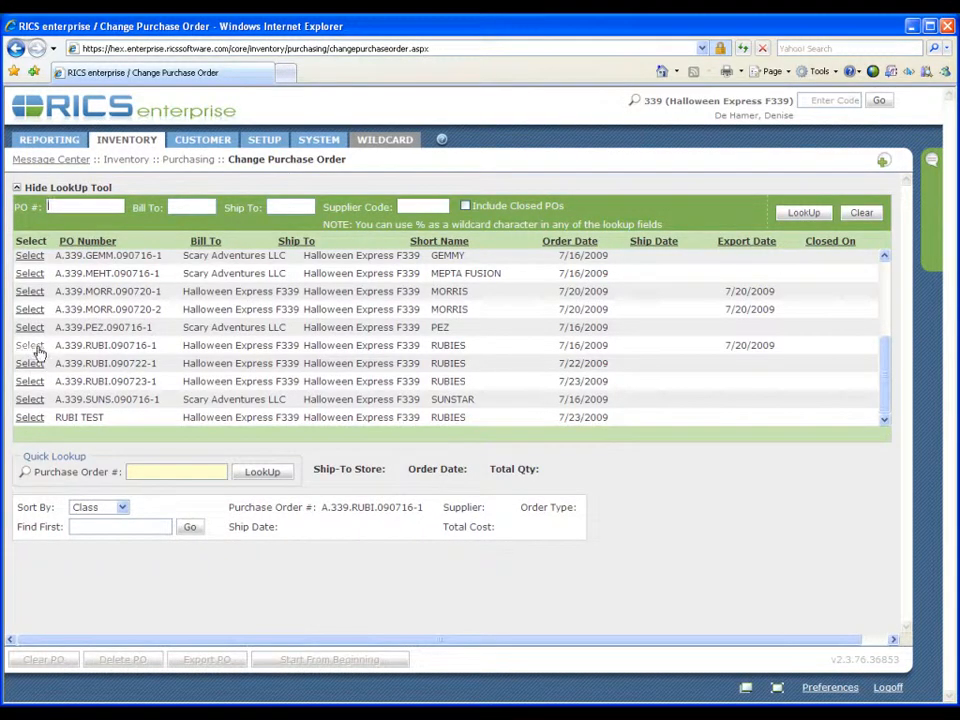
pyautogui.click(37, 348)
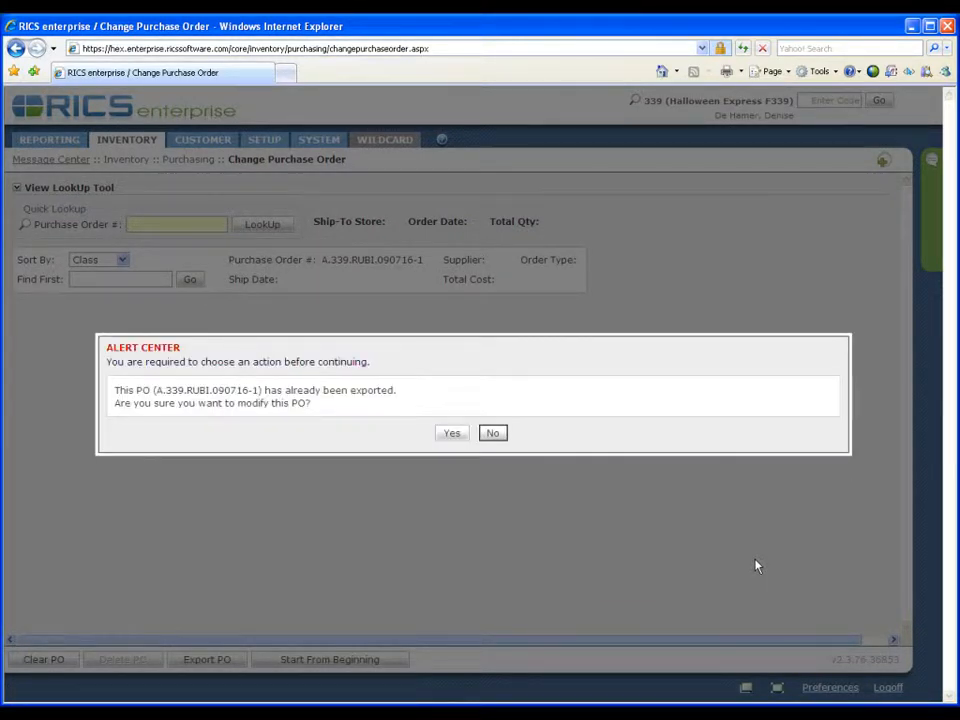
pyautogui.press('y')
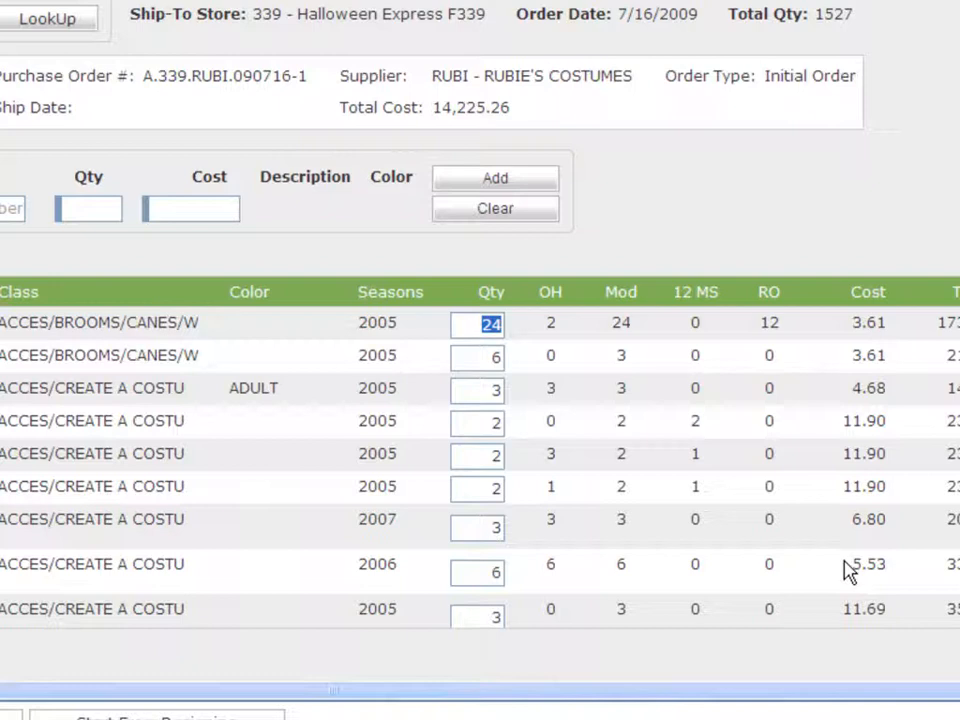
# - Set the order quantity of the first line item, SKU 374 CANE PIMP, to 48
pyautogui.write('48')
pyautogui.press('Tab')
# - Load the next batch of line items and find the first one whose class starts with WIG
pyautogui.scroll(-10, 847, 570)
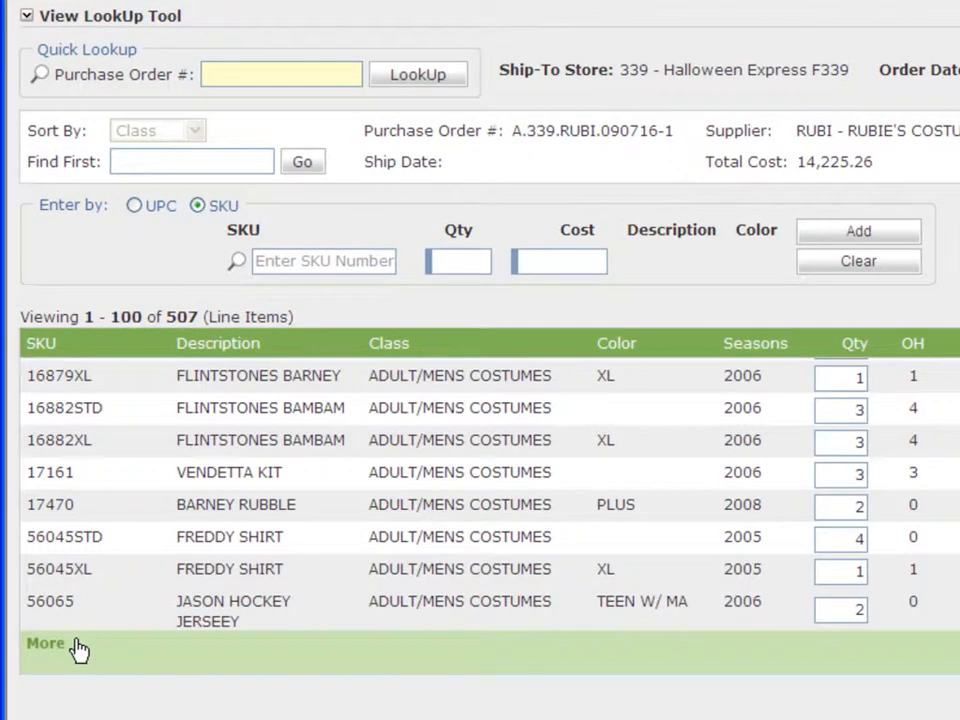
pyautogui.click(78, 647)
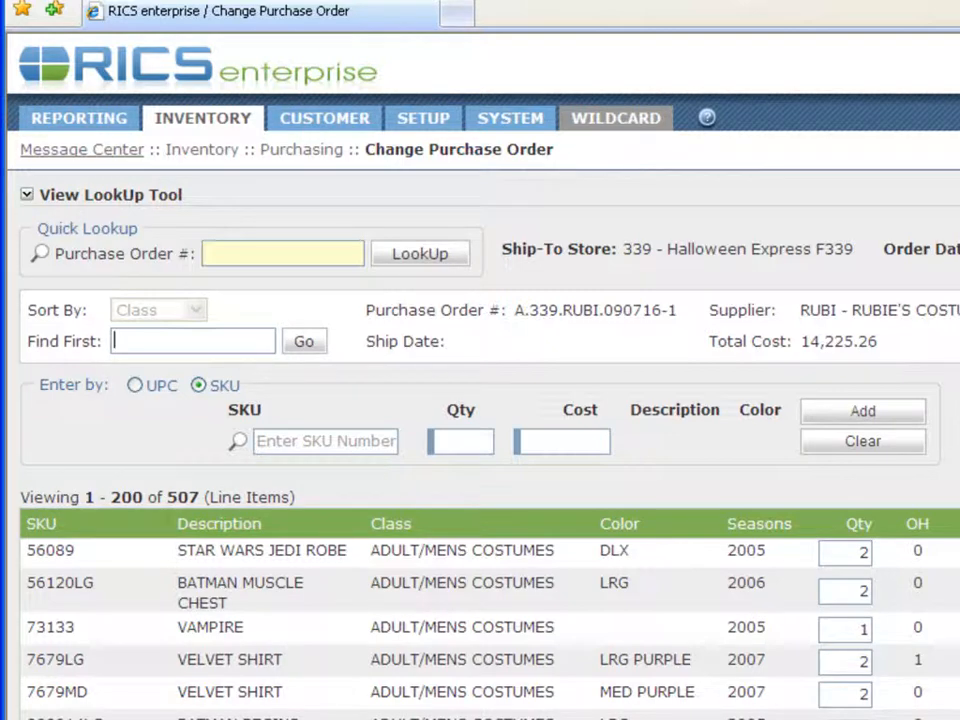
pyautogui.write('WIG')
pyautogui.click(315, 350)
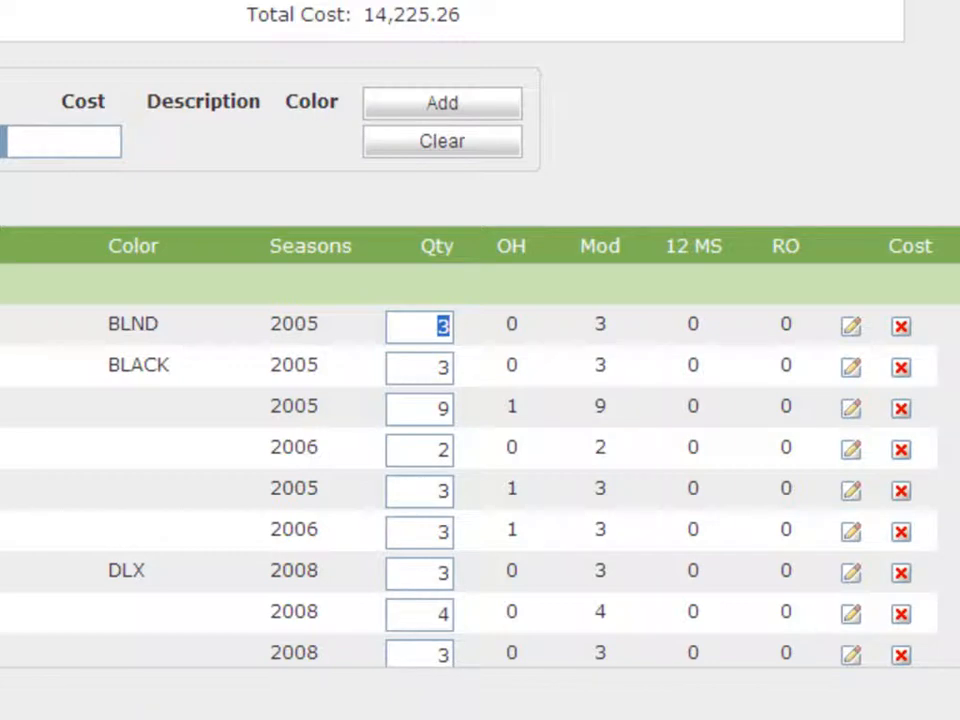
# - Edit the cost of SKU 17335 MINISTER OF DEATH to 22.00, apply the change and clear the entry fields
pyautogui.click(852, 330)
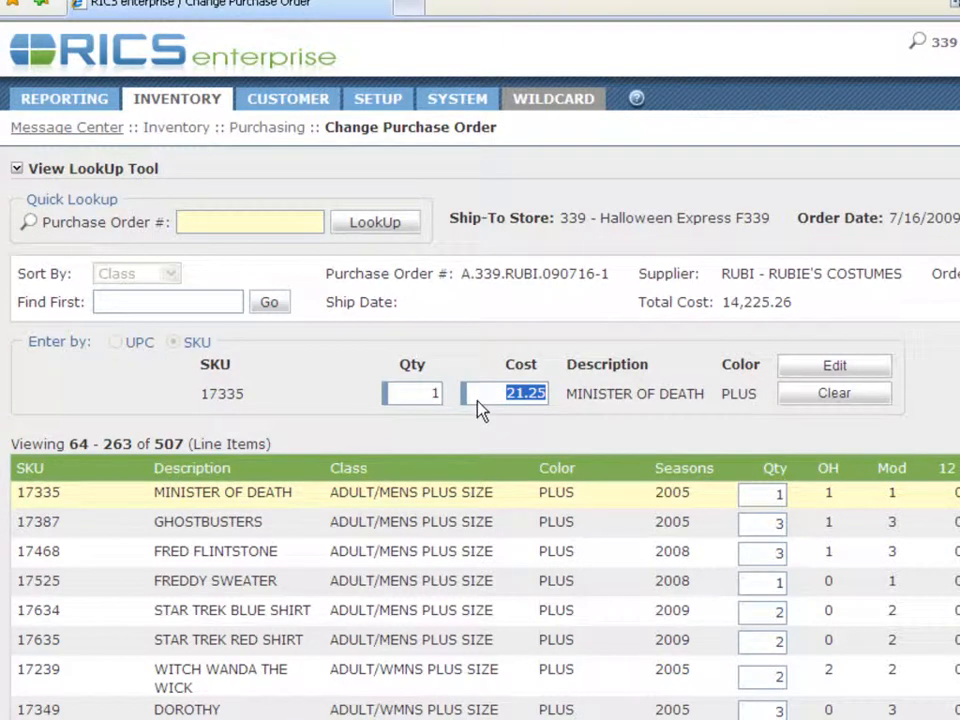
pyautogui.write('22')
pyautogui.press('Tab')
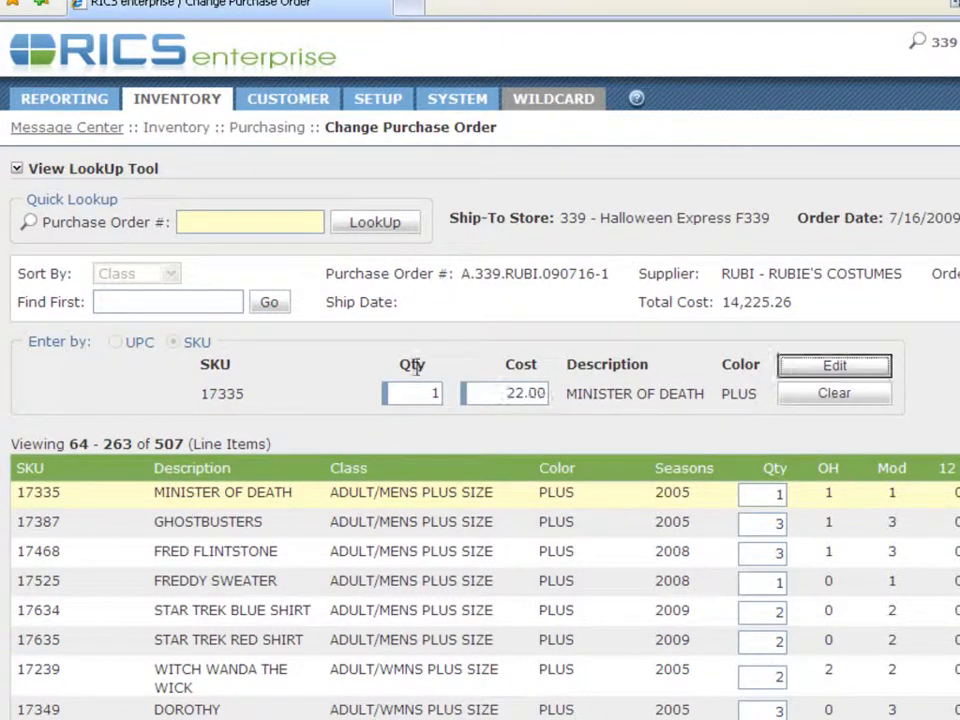
pyautogui.click(872, 368)
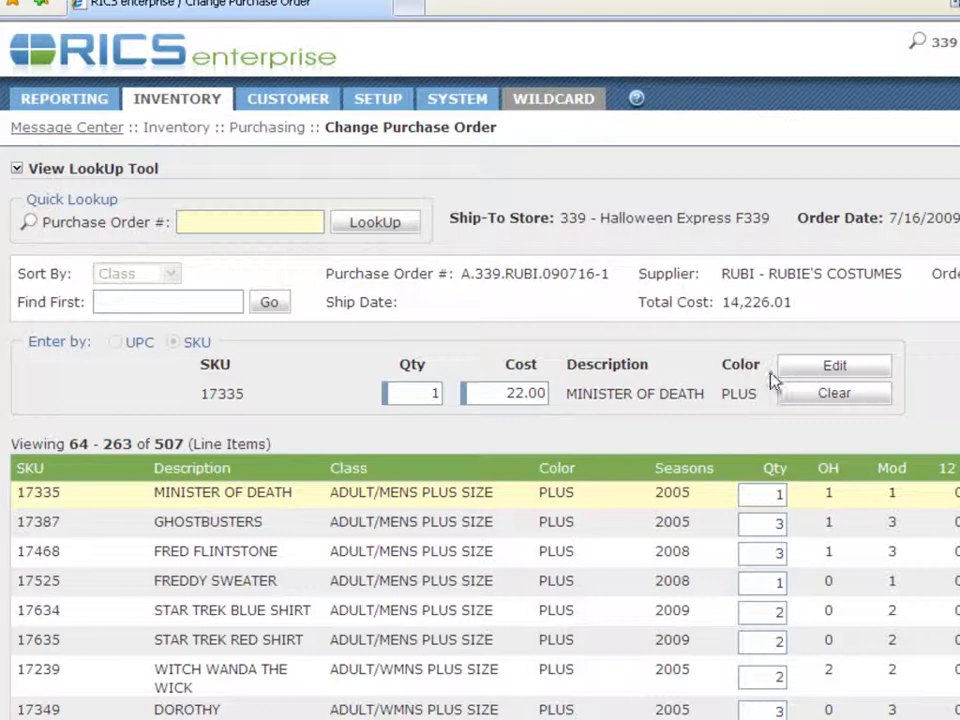
pyautogui.click(805, 401)
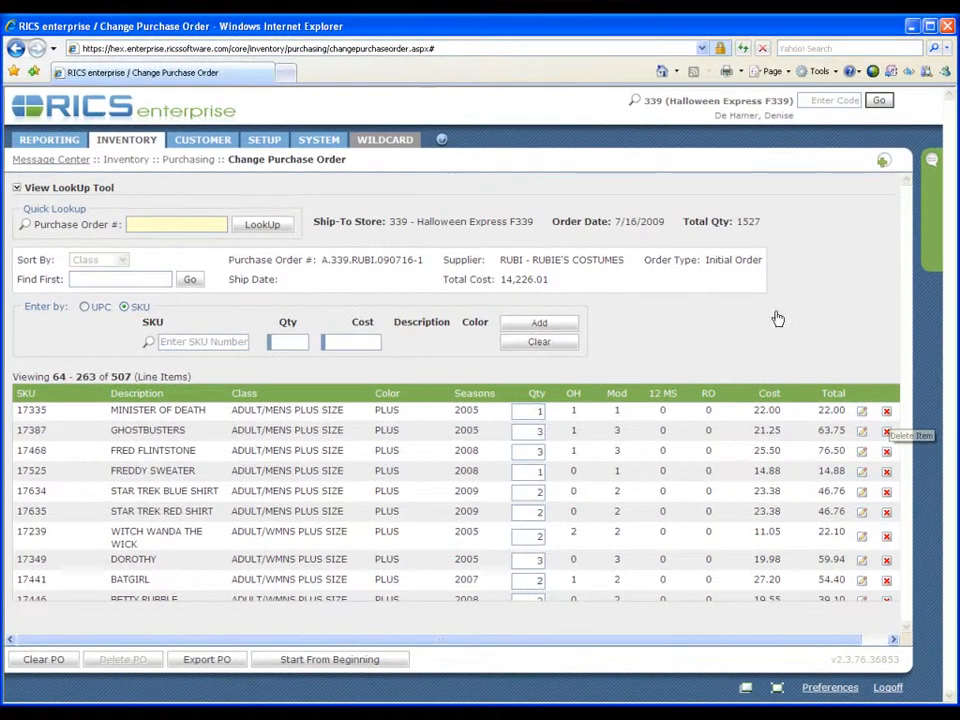
# - Delete the SKU 17335 MINISTER OF DEATH line item from the purchase order
pyautogui.click(885, 394)
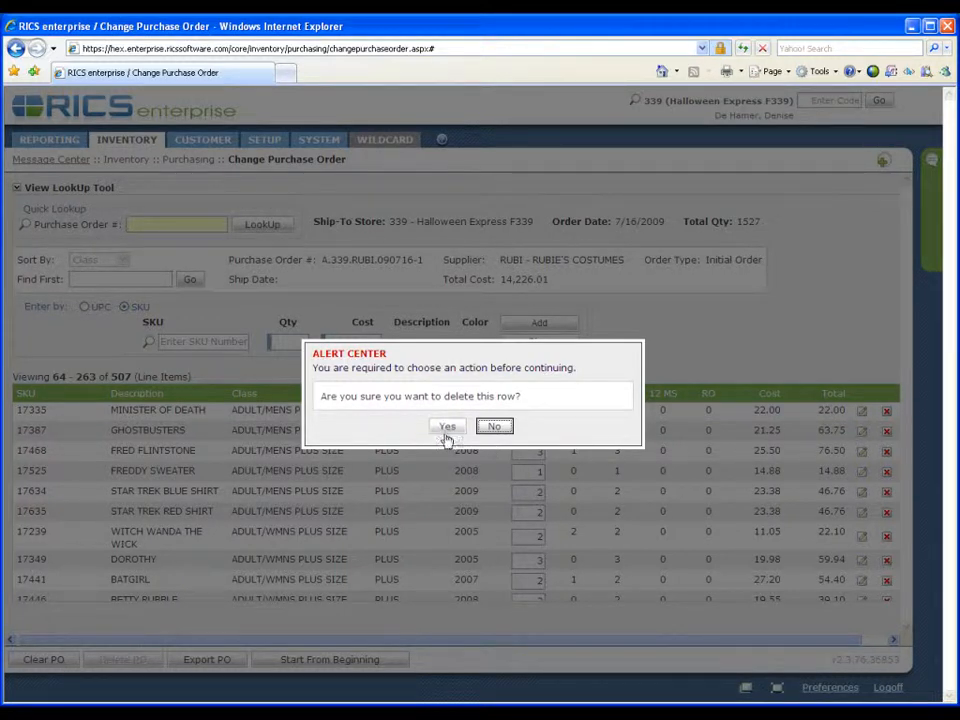
pyautogui.press('y')
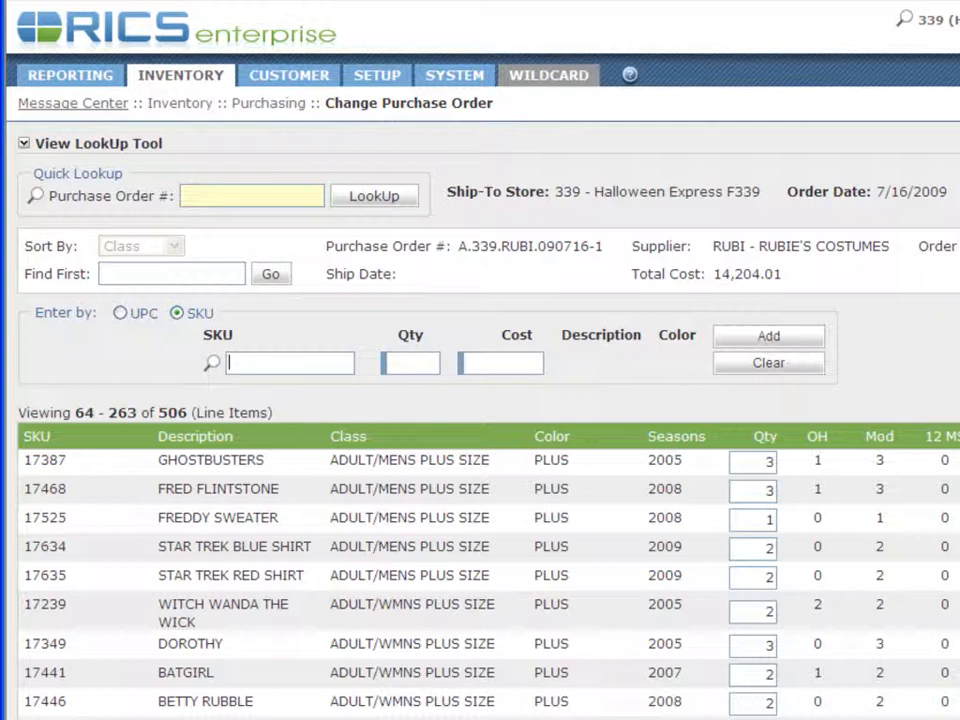
# - Look up the supplier's SKUs and add 00076X Pretty Pumpkin Witch to the order with a quantity of 1
pyautogui.click(213, 366)
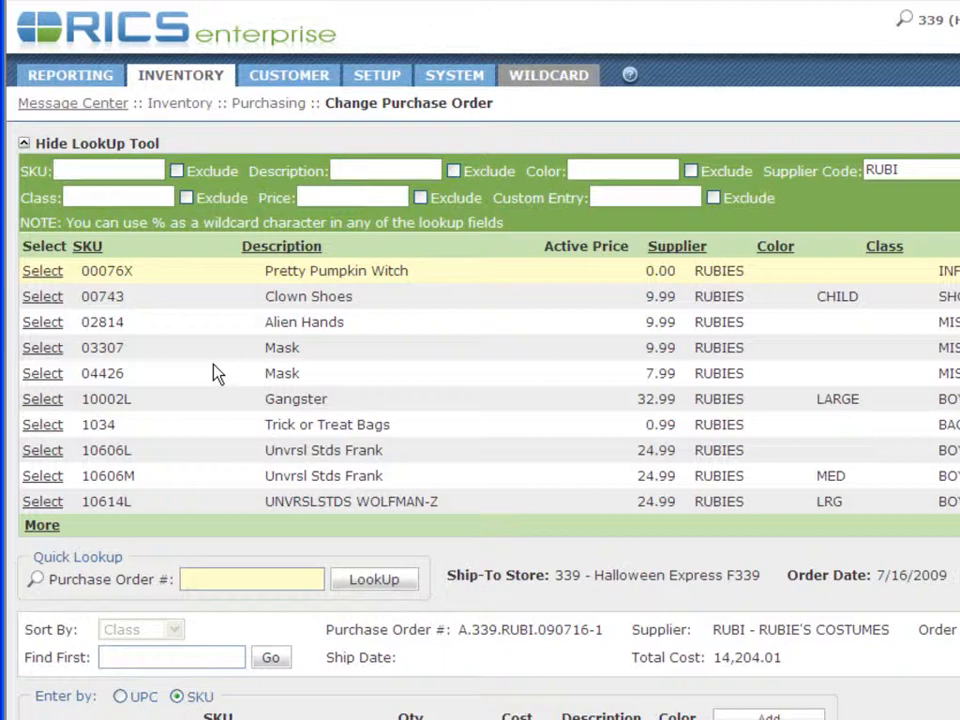
pyautogui.click(36, 274)
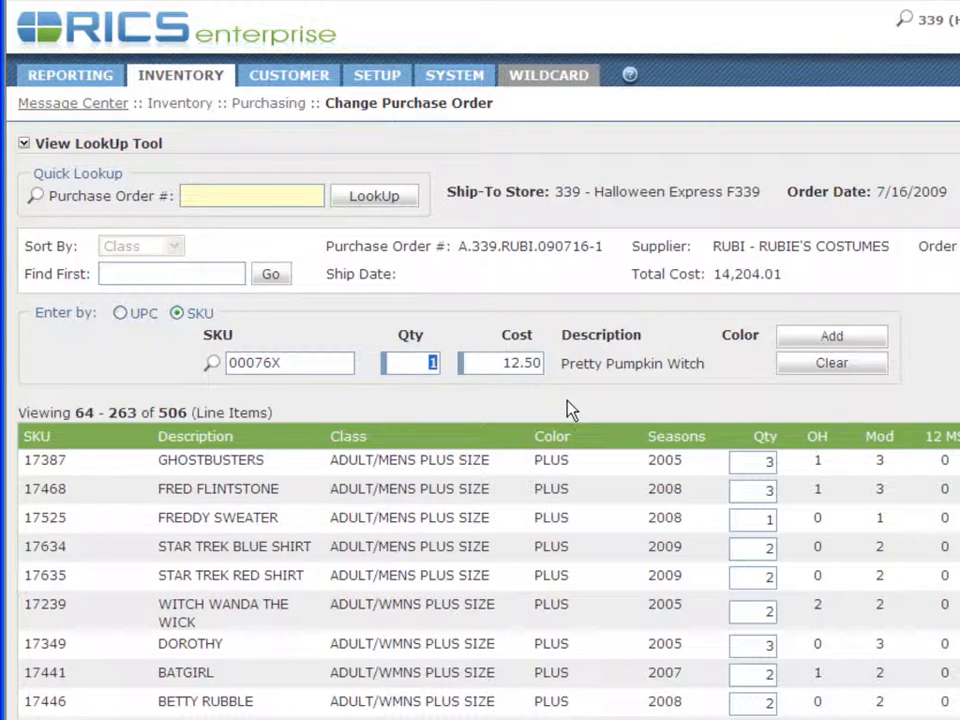
pyautogui.write('1')
pyautogui.press('Return')
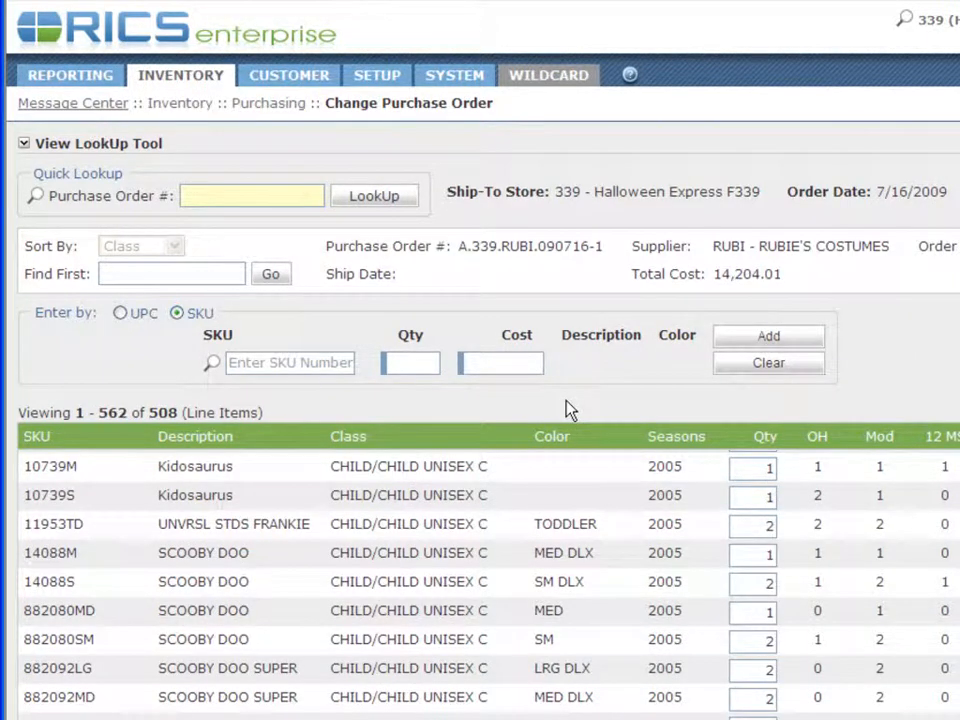